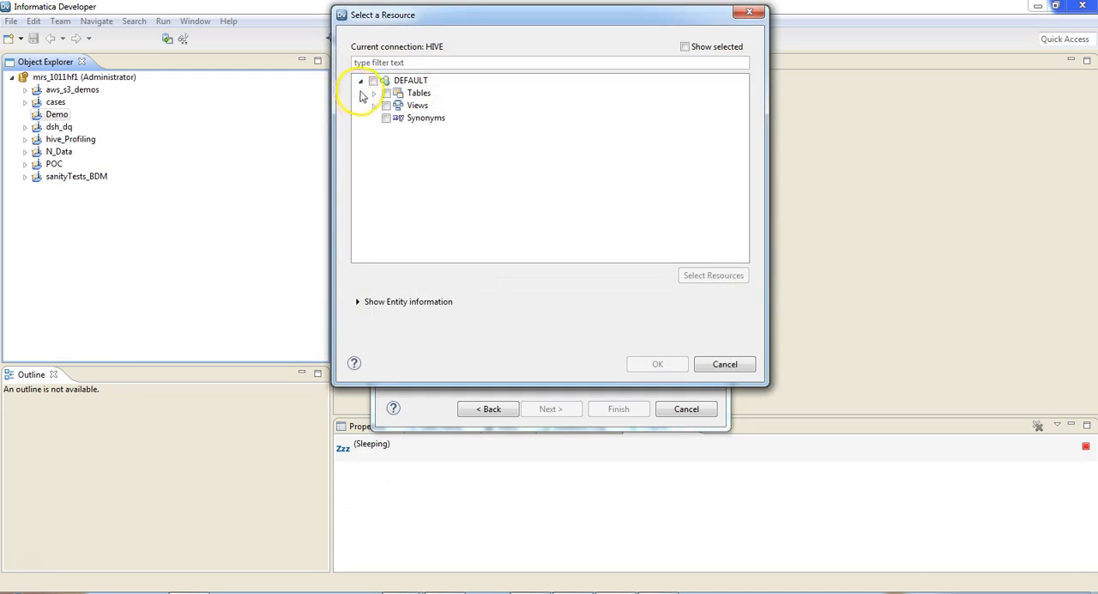
- Choose the Hive table test as the resource and create the relational data object test in the Demo project
{"action": "left_click", "coordinate": [376, 94]}
{"action": "scroll", "coordinate": [506, 184], "scroll_direction": "down", "scroll_amount": 10}
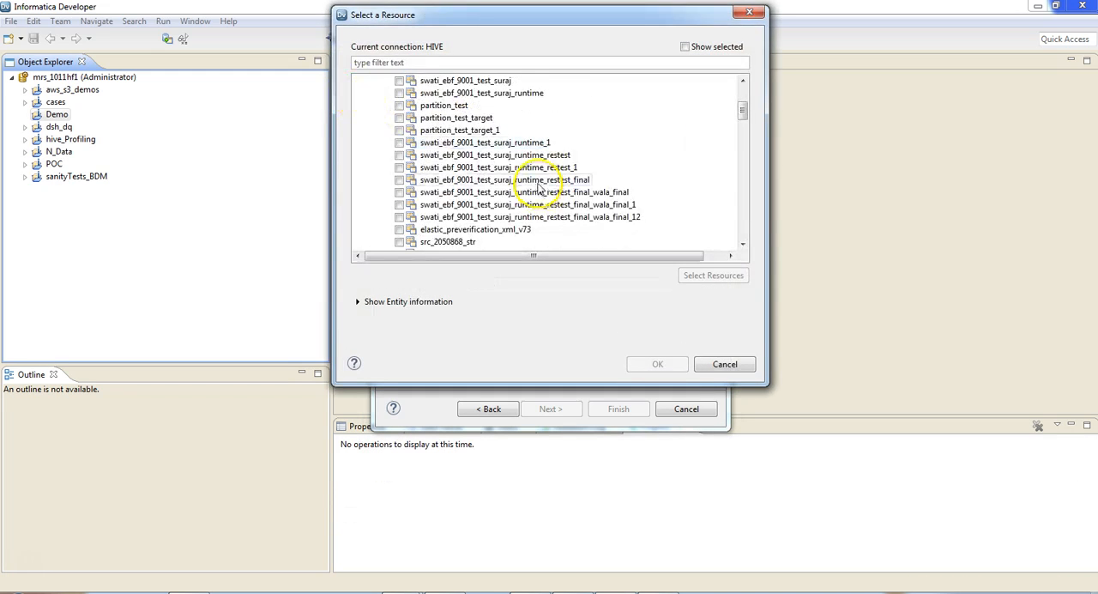
{"action": "scroll", "coordinate": [540, 188], "scroll_direction": "down", "scroll_amount": 3}
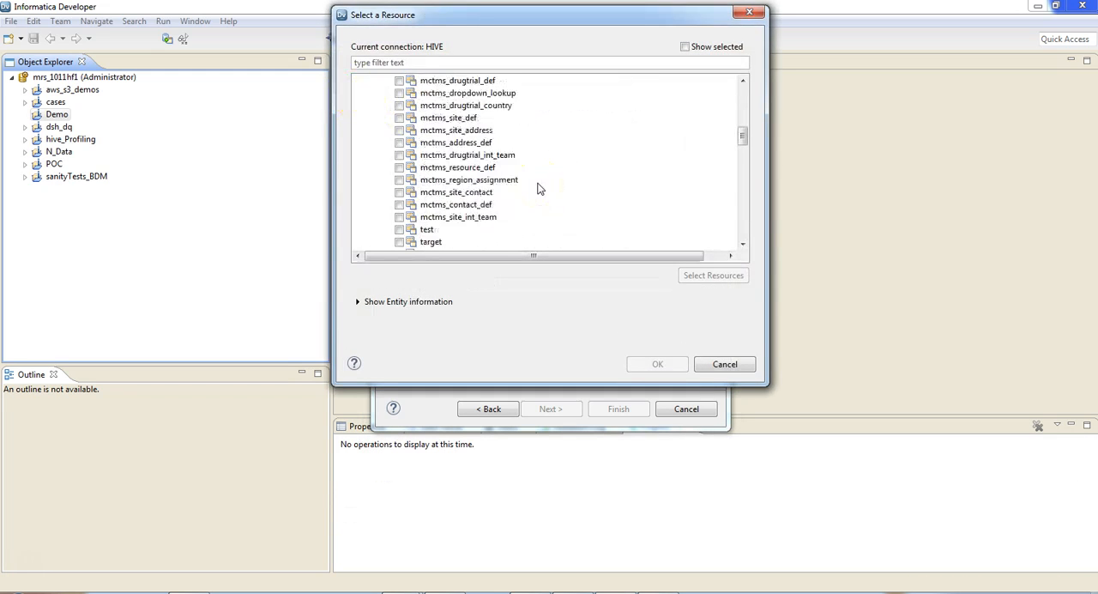
{"action": "left_click", "coordinate": [400, 230]}
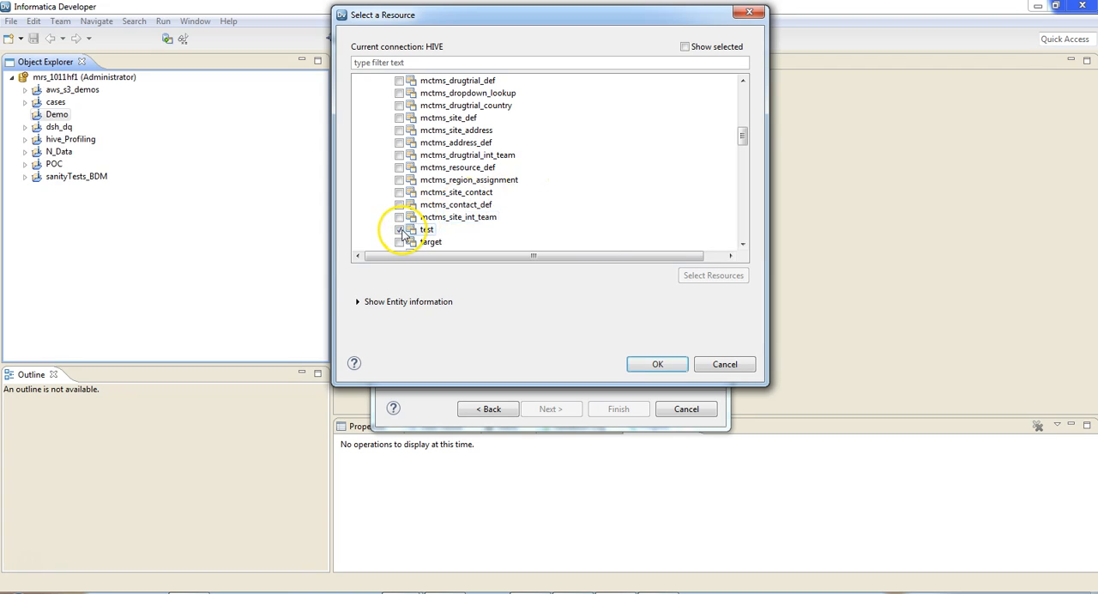
{"action": "left_click", "coordinate": [657, 364]}
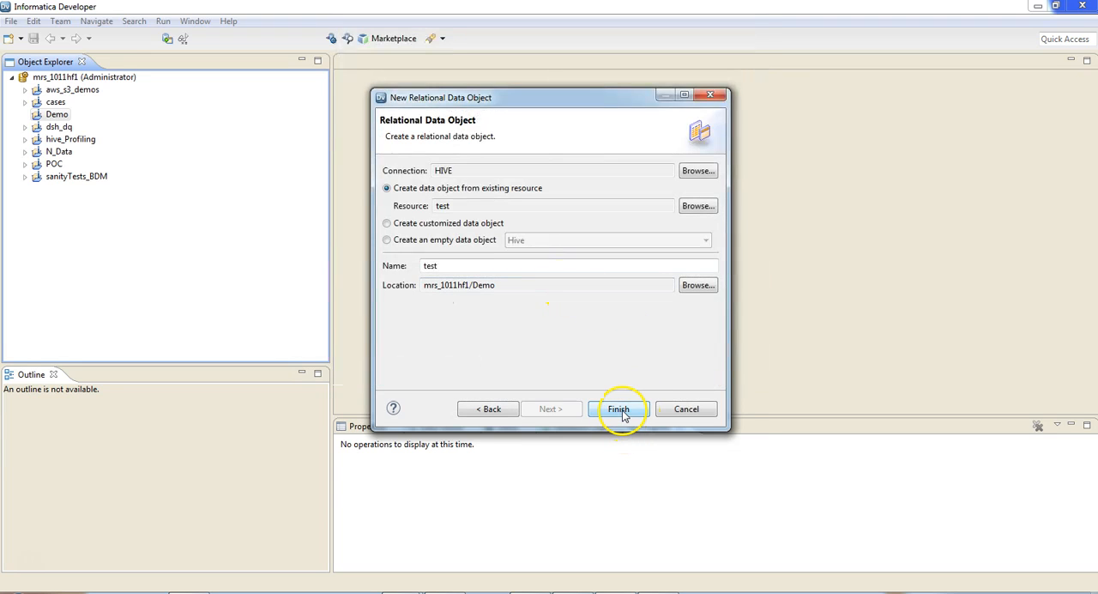
{"action": "left_click", "coordinate": [620, 410]}
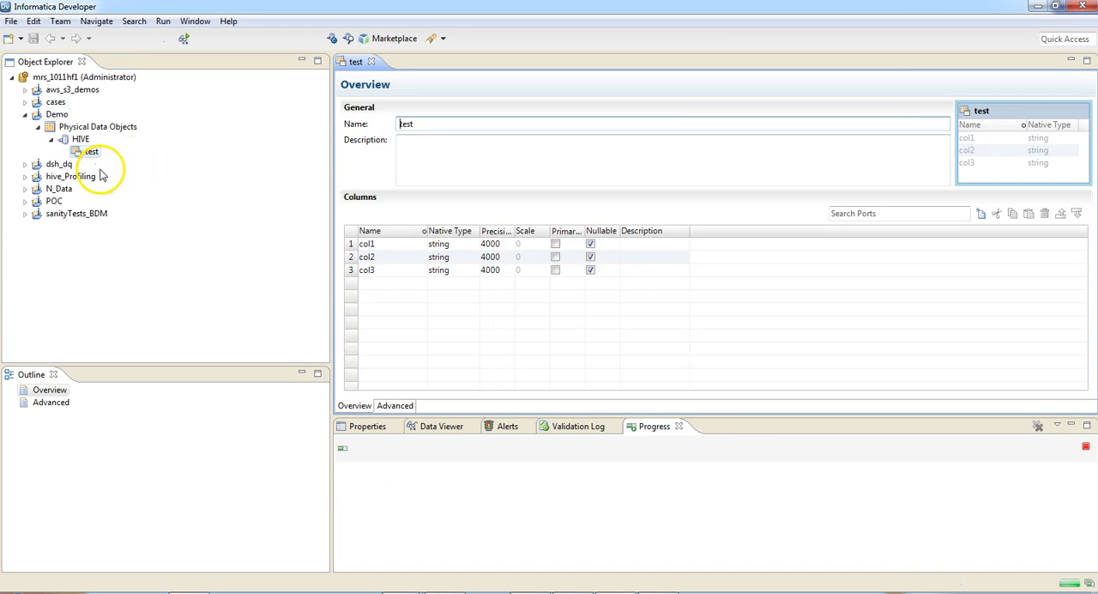
- Run a data preview of the test data object with the default settings
{"action": "left_click", "coordinate": [429, 426]}
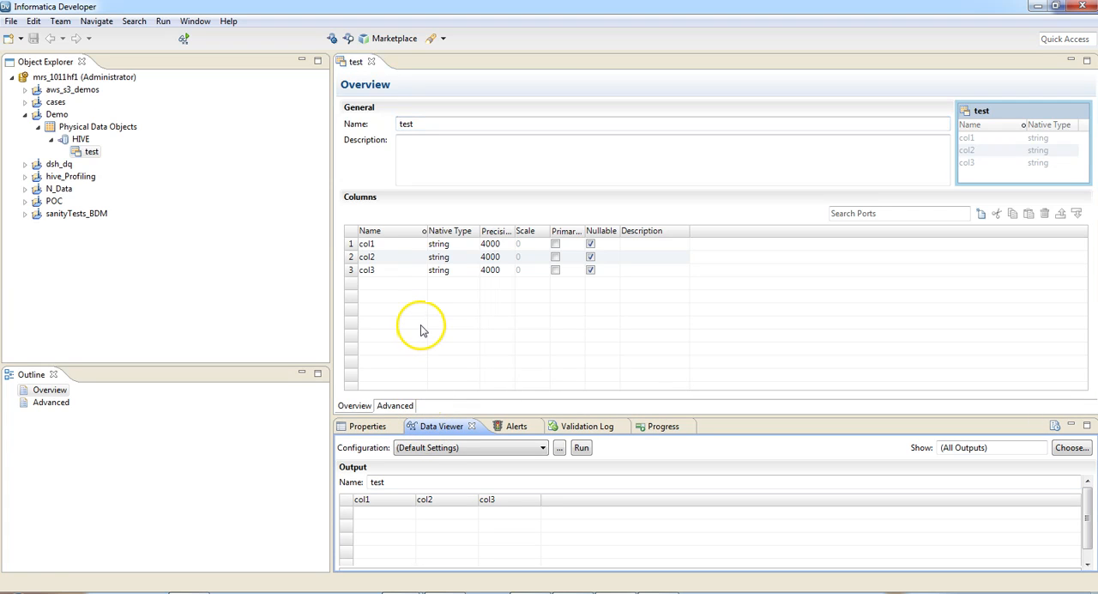
{"action": "left_click", "coordinate": [581, 448]}
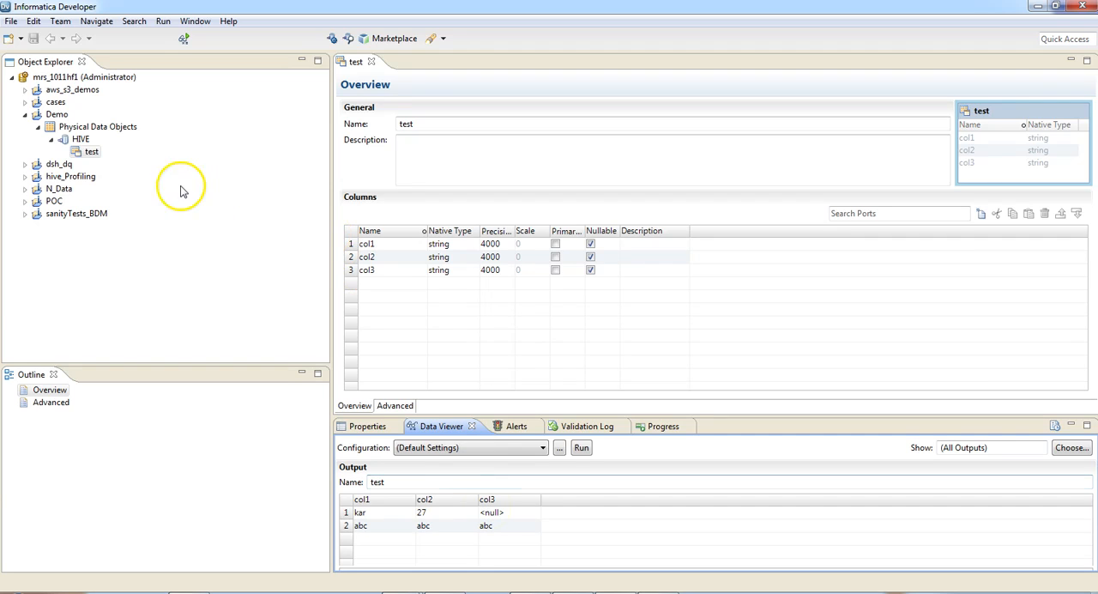
- Start a single data object profile named Profile_test on the test data object and review its column profiling selection
{"action": "left_click", "coordinate": [94, 154]}
{"action": "right_click", "coordinate": [98, 159]}
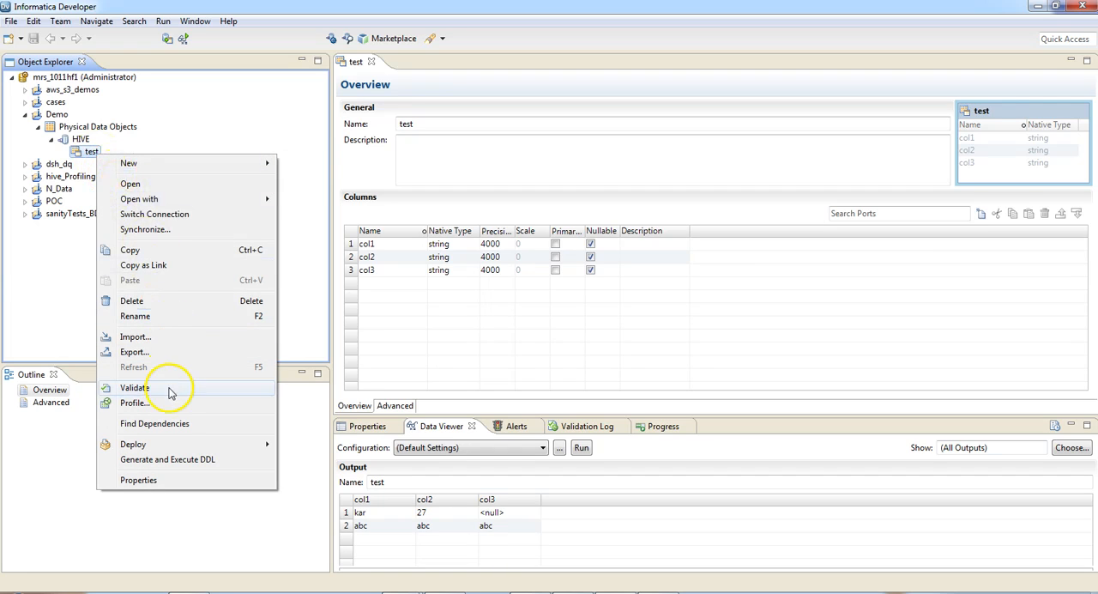
{"action": "left_click", "coordinate": [135, 404]}
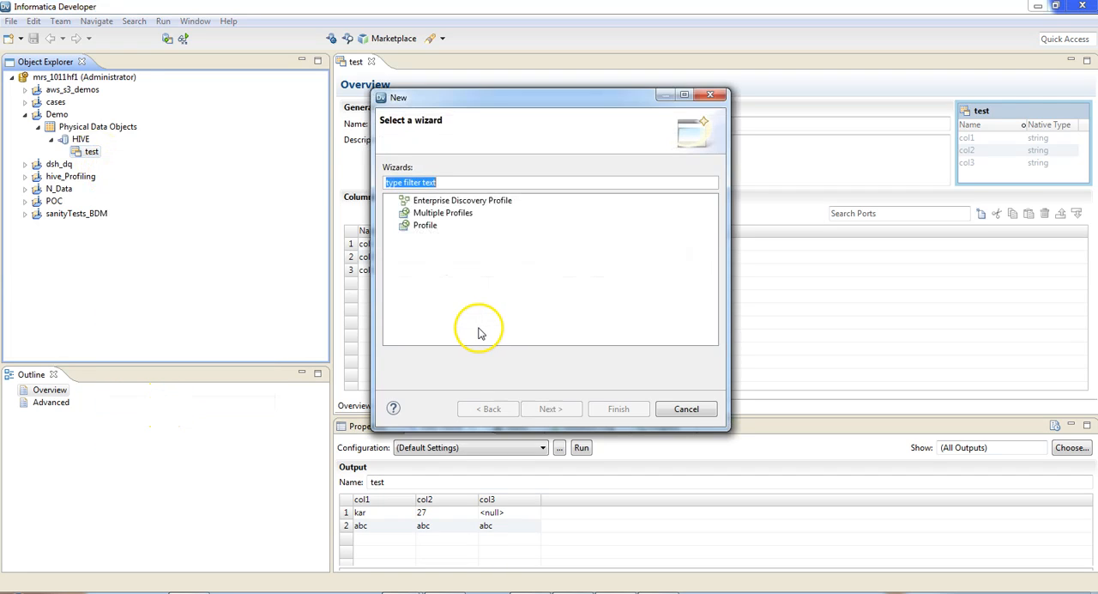
{"action": "left_click", "coordinate": [424, 226]}
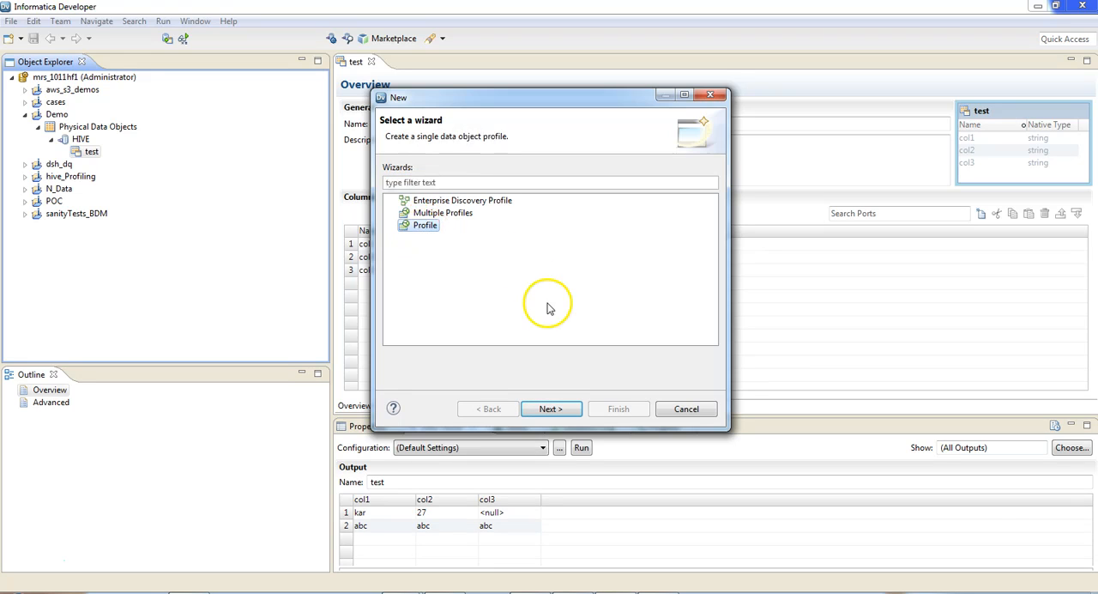
{"action": "left_click", "coordinate": [552, 409]}
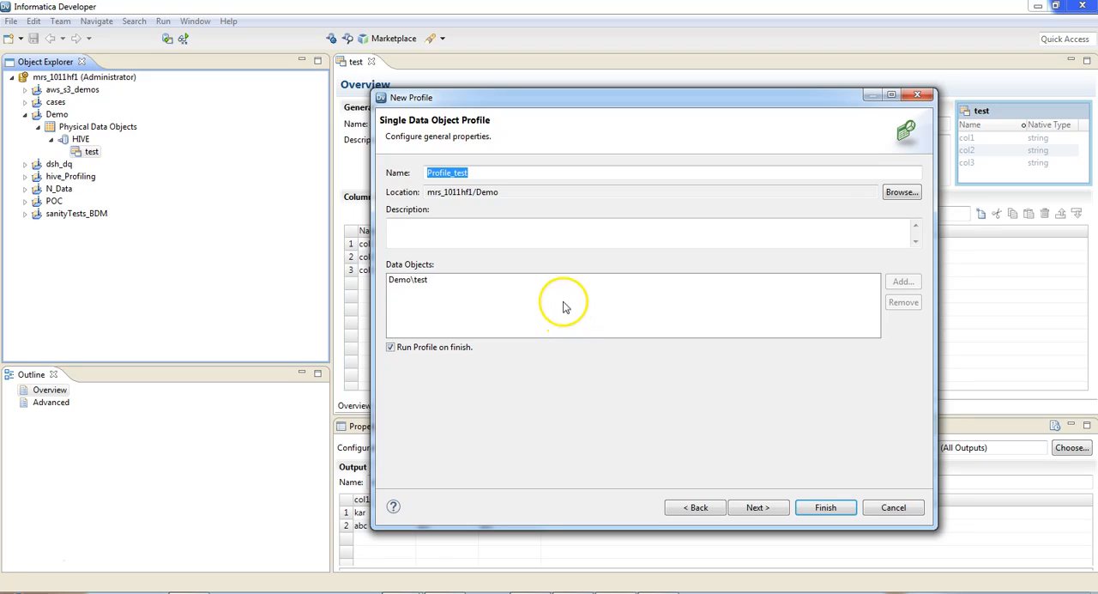
{"action": "left_click", "coordinate": [493, 175]}
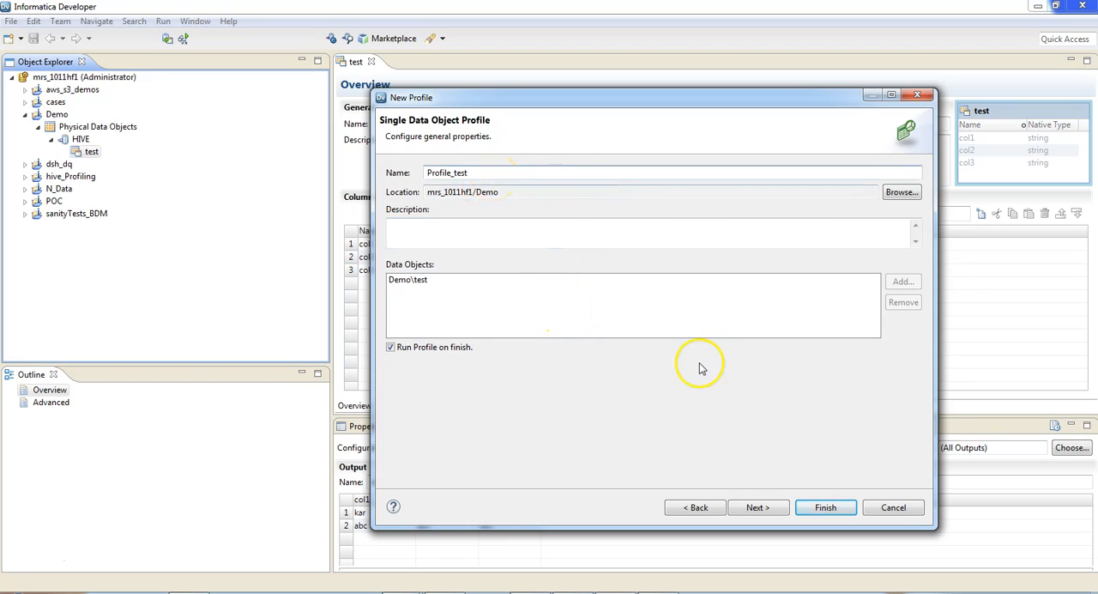
{"action": "left_click", "coordinate": [759, 510]}
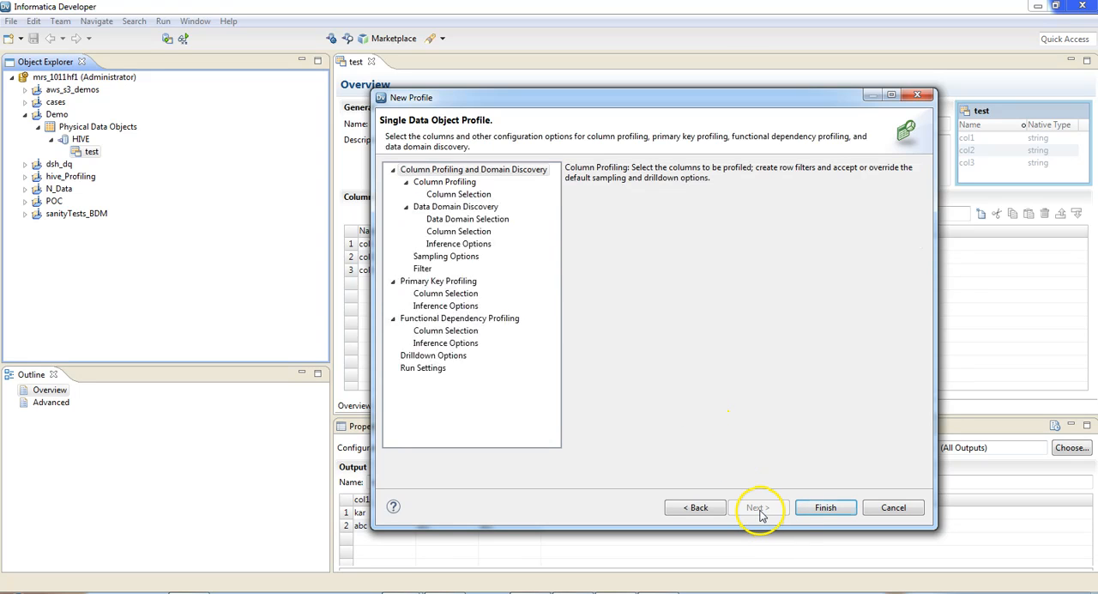
{"action": "left_click", "coordinate": [455, 194]}
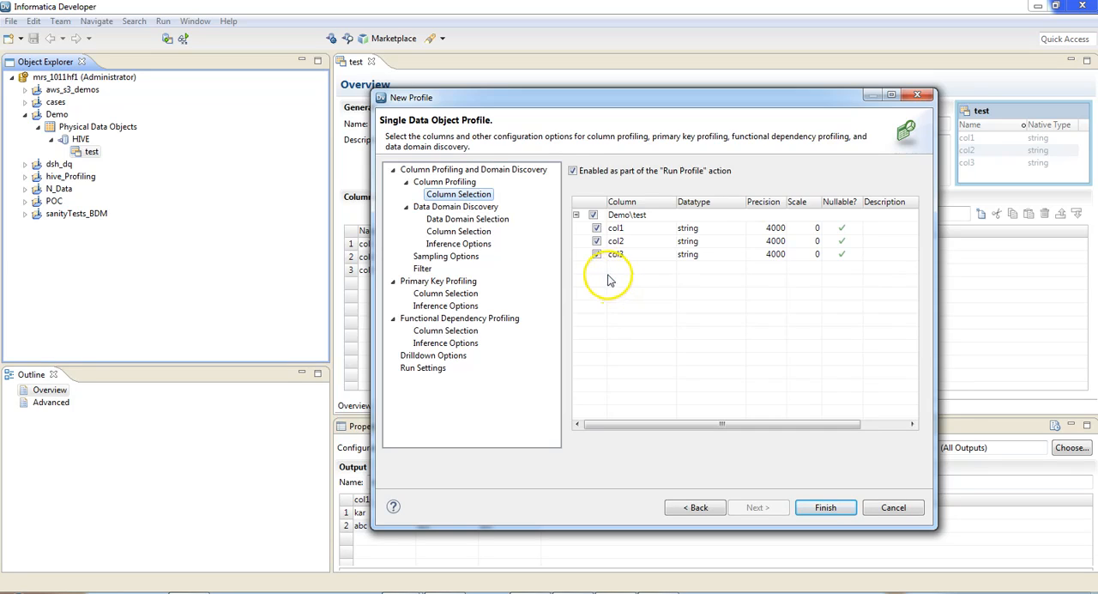
- In the profile's run settings, leave only Hadoop enabled as the validation environment, excluding Native and Hive
{"action": "left_click", "coordinate": [421, 369]}
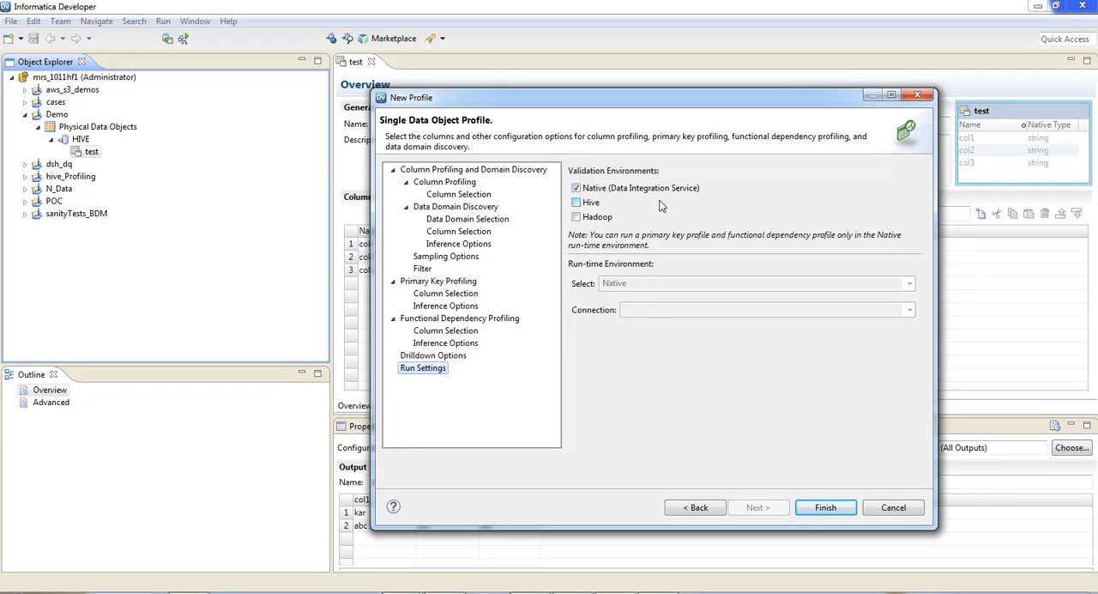
{"action": "left_click", "coordinate": [576, 202]}
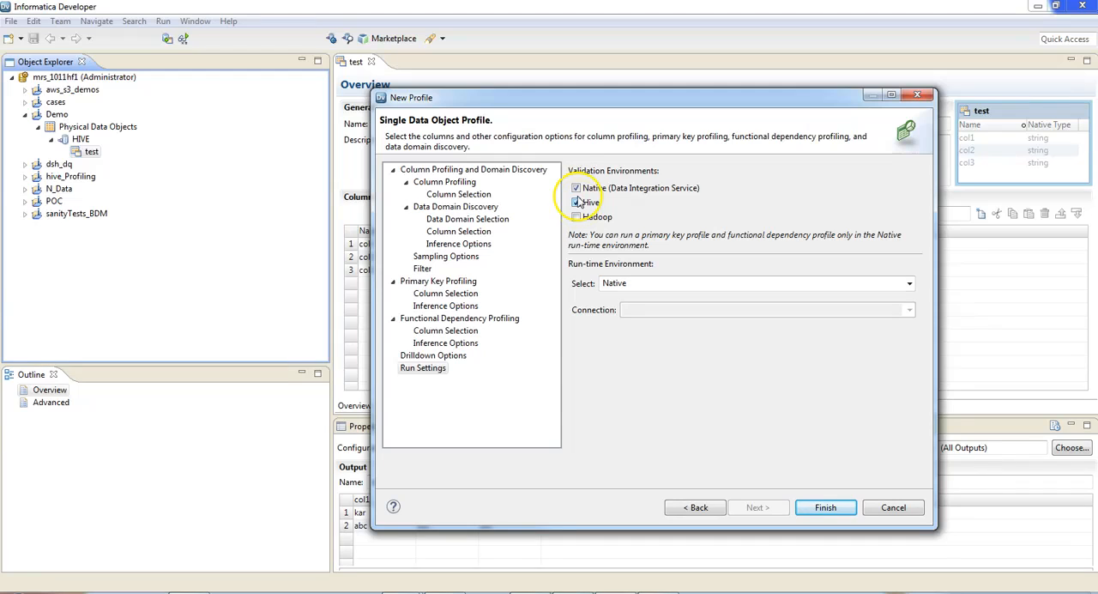
{"action": "left_click", "coordinate": [576, 188]}
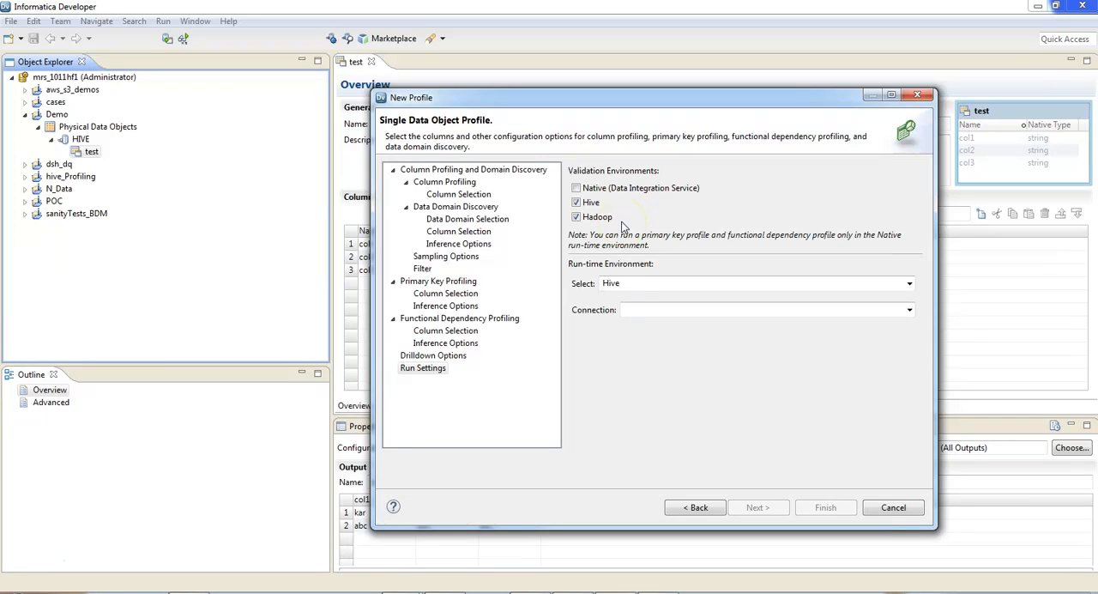
{"action": "left_click", "coordinate": [577, 203]}
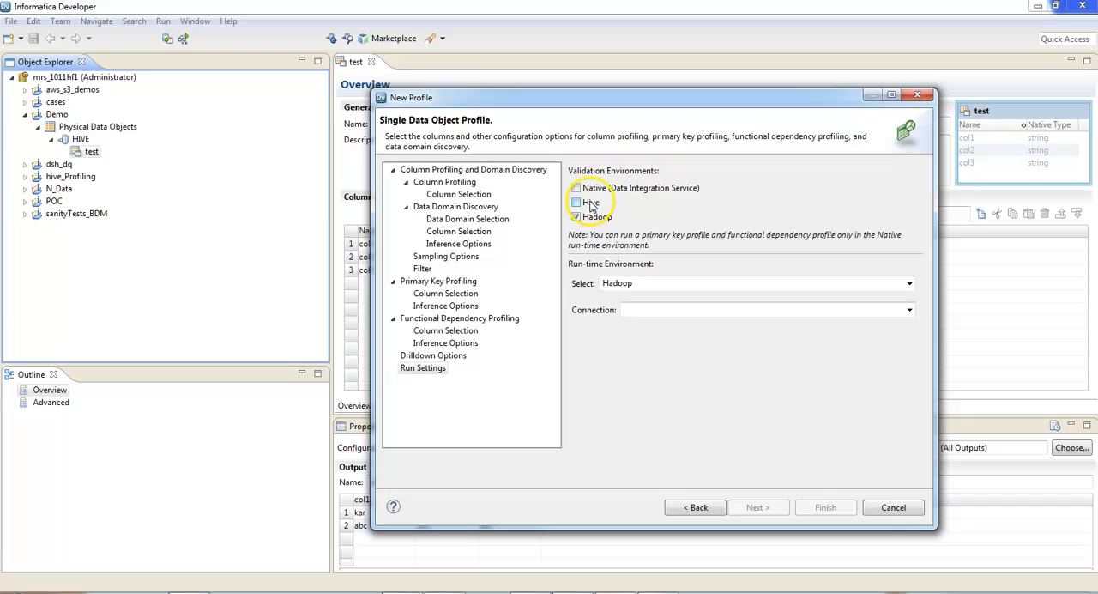
- Assign the HADOOP cluster connection to the Hadoop run-time environment and finish the profile so that it runs
{"action": "left_click", "coordinate": [910, 310]}
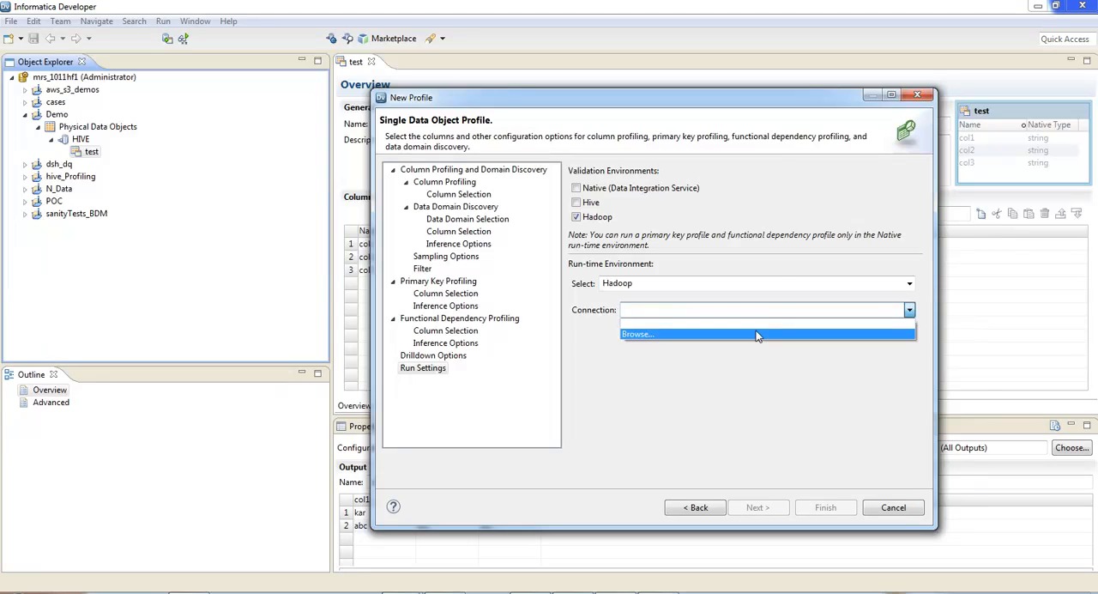
{"action": "left_click", "coordinate": [757, 337]}
{"action": "left_click", "coordinate": [618, 245]}
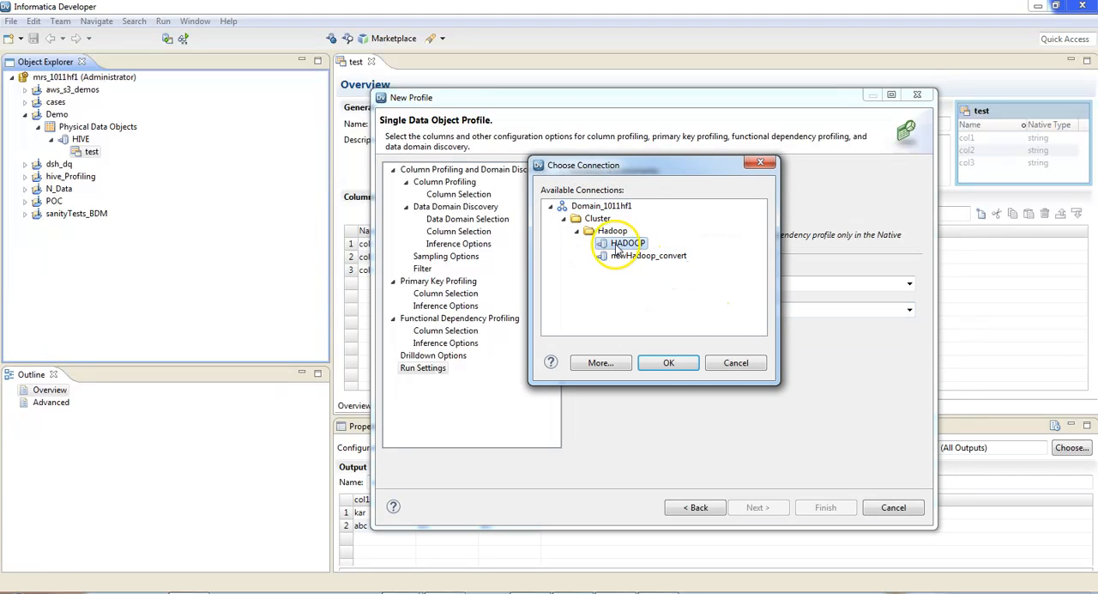
{"action": "left_click", "coordinate": [669, 363]}
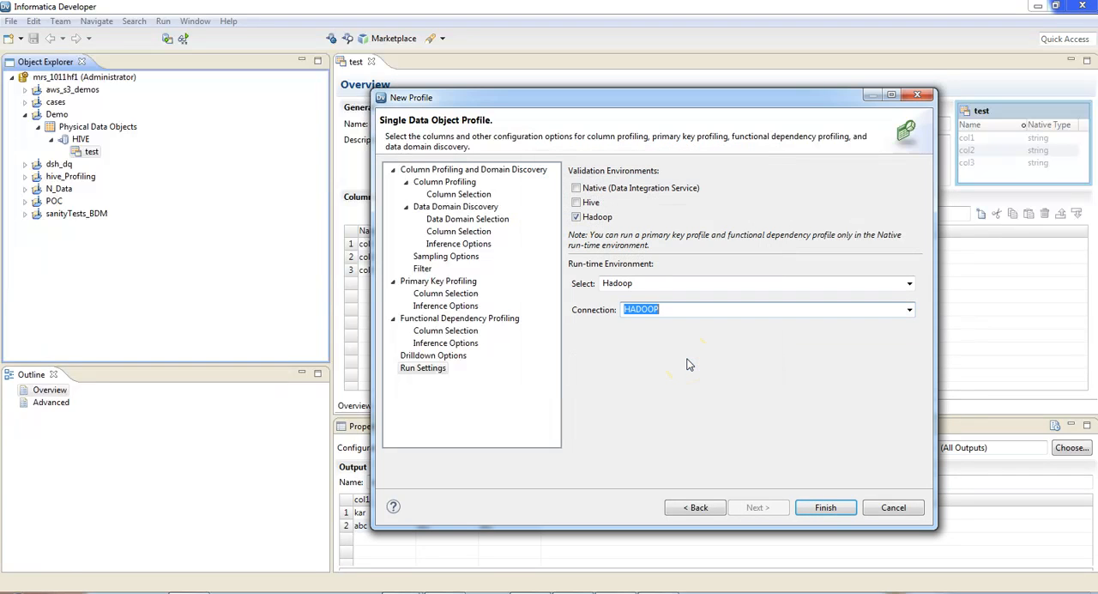
{"action": "left_click", "coordinate": [817, 508]}
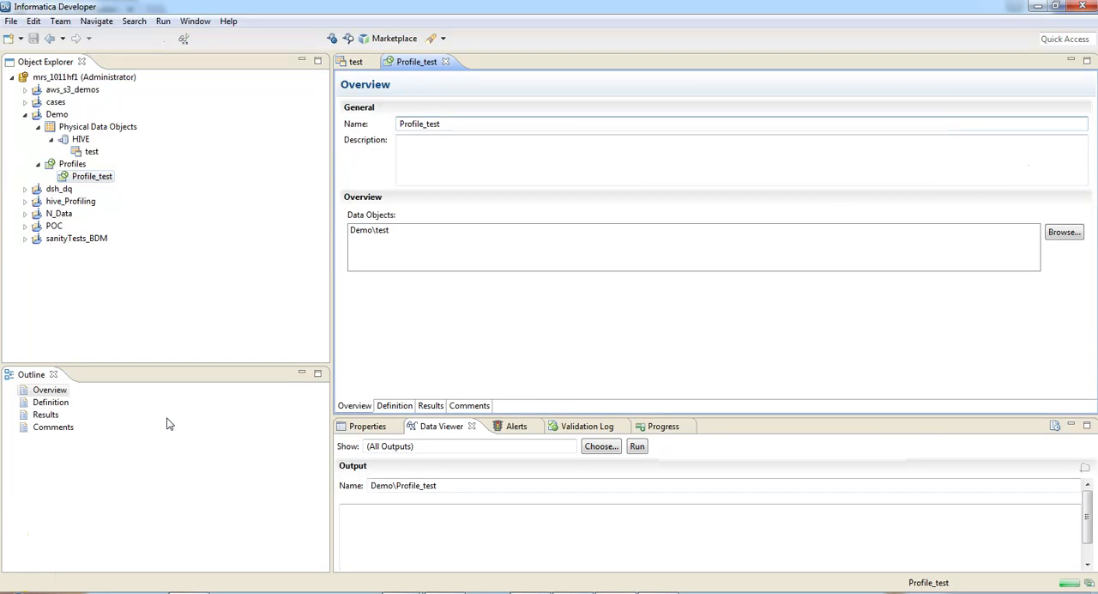
- Switch to Informatica Administrator and expand the running Profile_test ad hoc job and its mapping in the execution statistics
{"action": "left_click", "coordinate": [180, 419]}
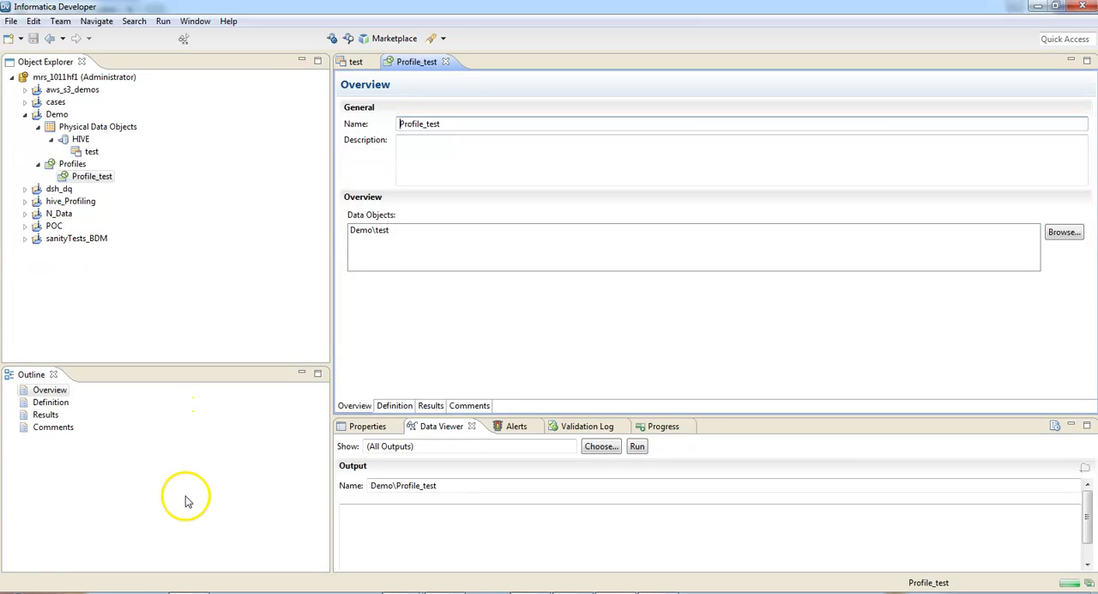
{"action": "left_click", "coordinate": [199, 592]}
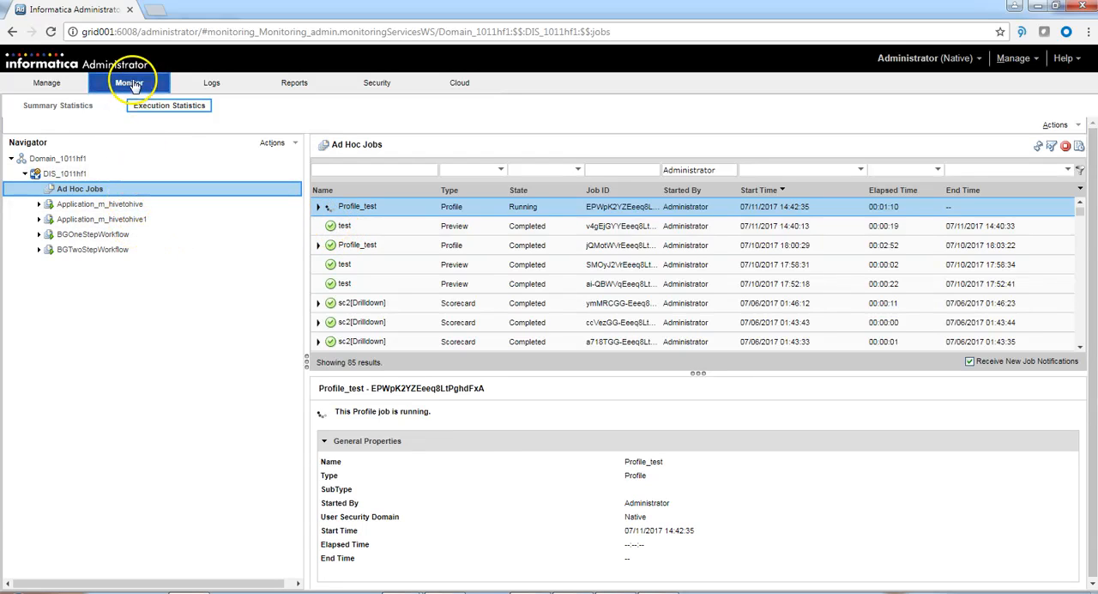
{"action": "left_click", "coordinate": [163, 108]}
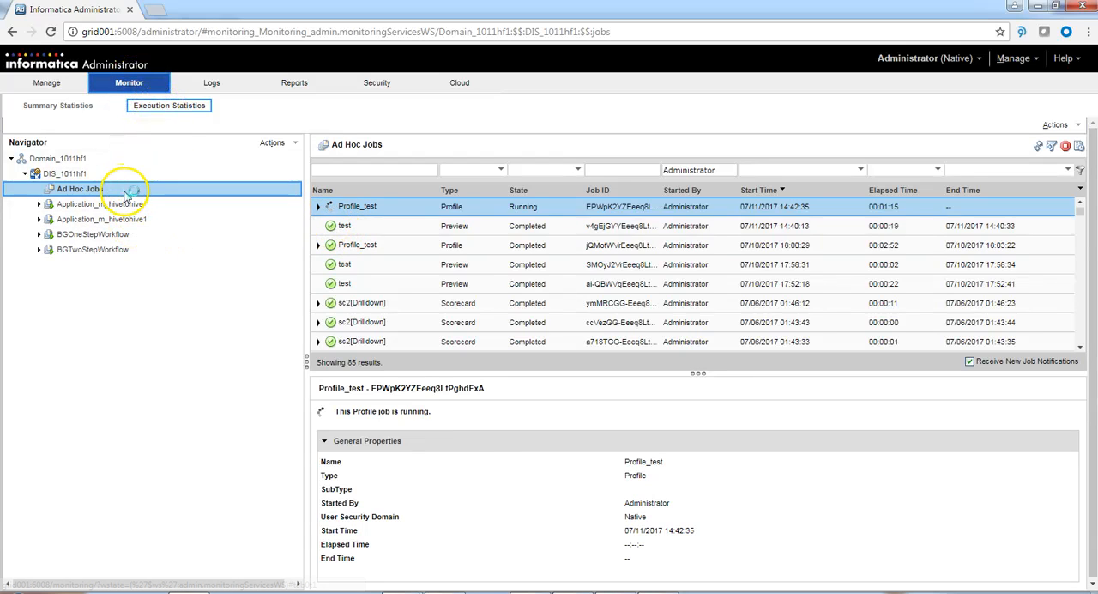
{"action": "left_click", "coordinate": [319, 209]}
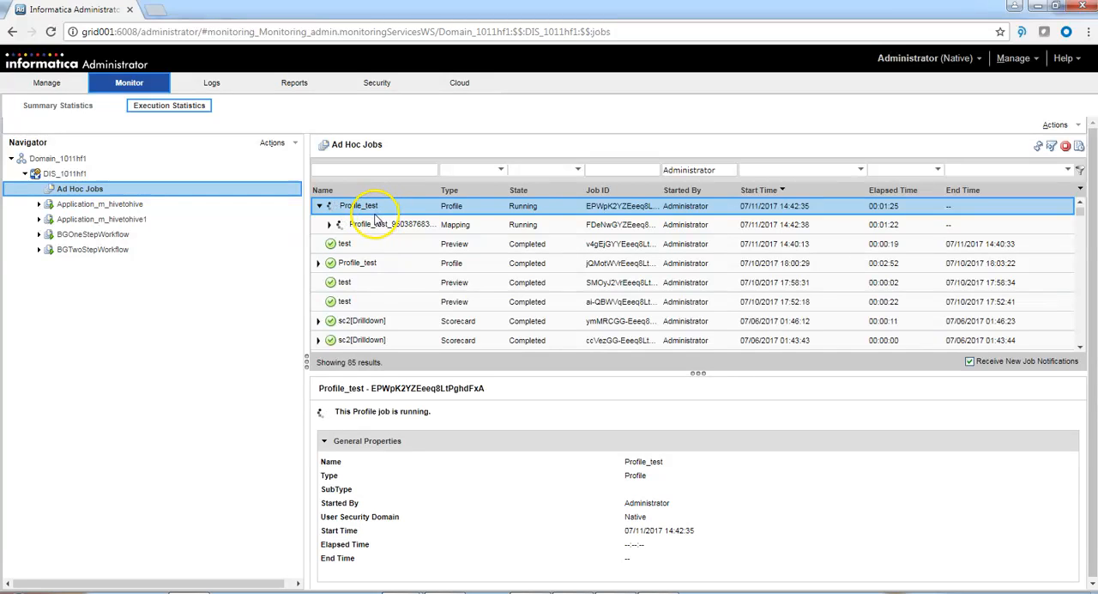
{"action": "left_click", "coordinate": [333, 229]}
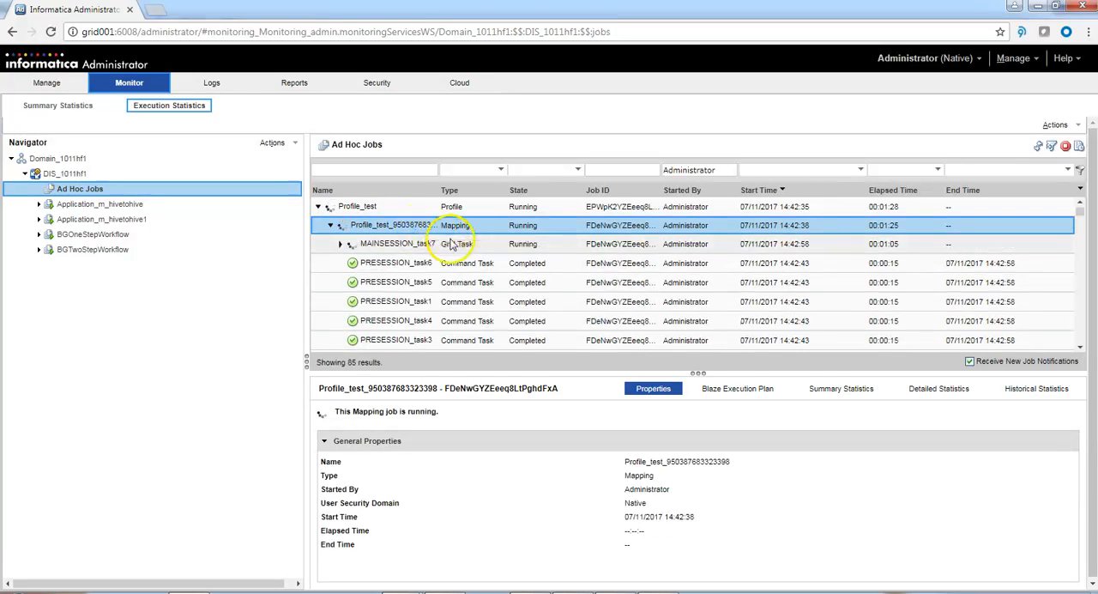
- Inspect the mapping's PRESESSION tasks, MAINSESSION_task7 and its submapping-1 segment task, and refresh the job list
{"action": "left_click", "coordinate": [390, 263]}
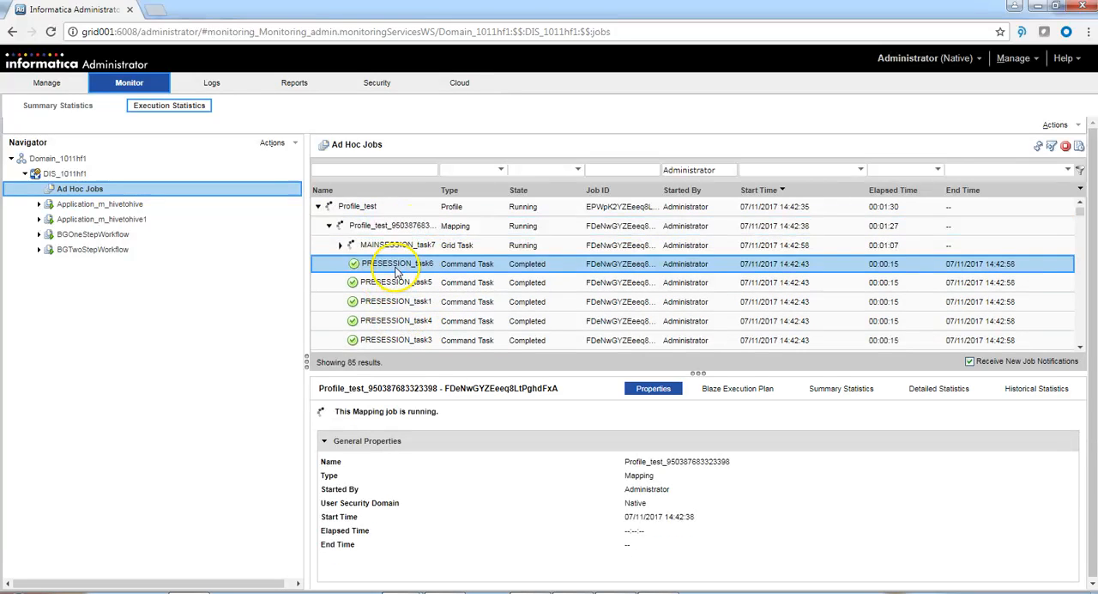
{"action": "left_click", "coordinate": [385, 322]}
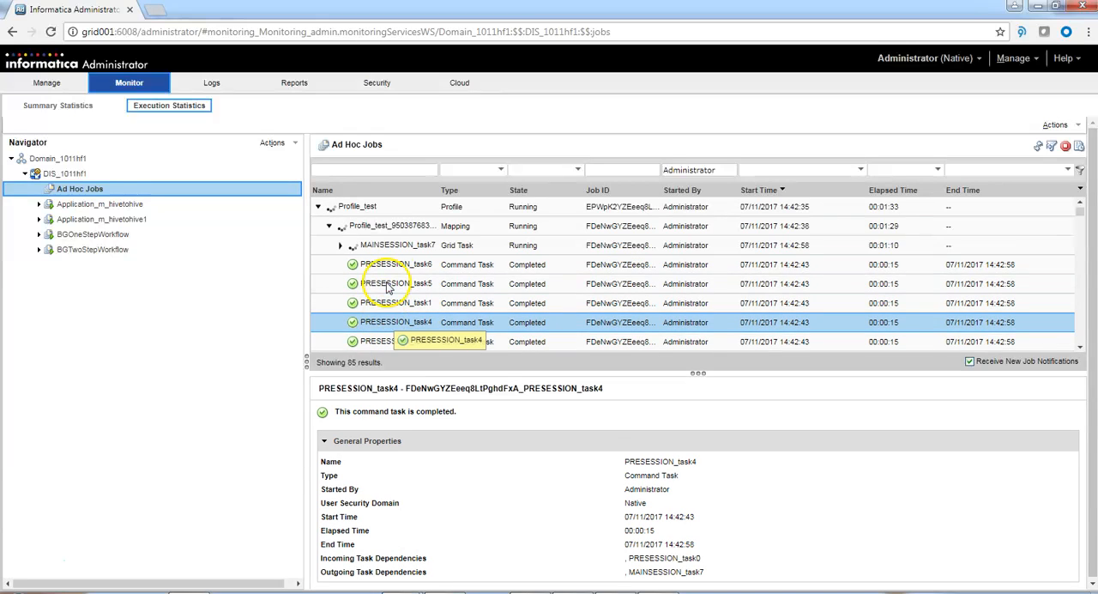
{"action": "left_click", "coordinate": [365, 245]}
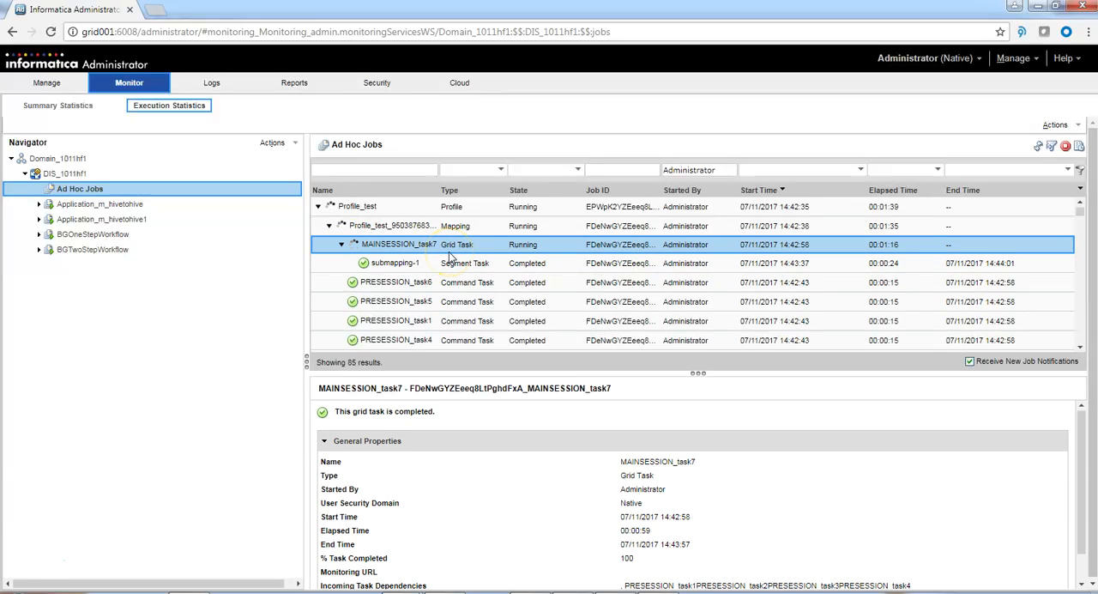
{"action": "left_click", "coordinate": [462, 264]}
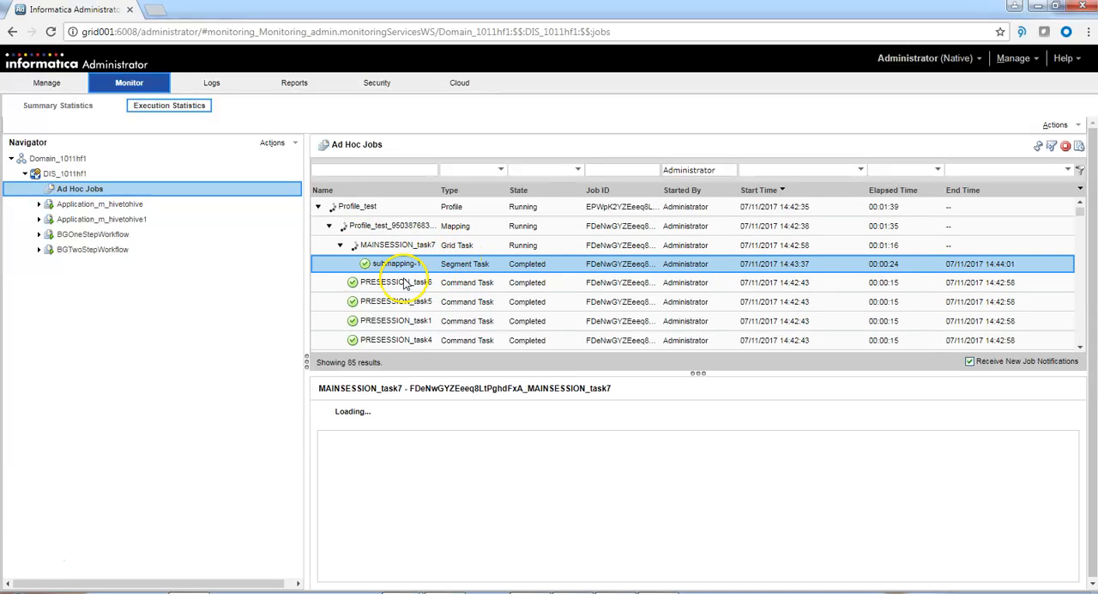
{"action": "left_click", "coordinate": [1036, 149]}
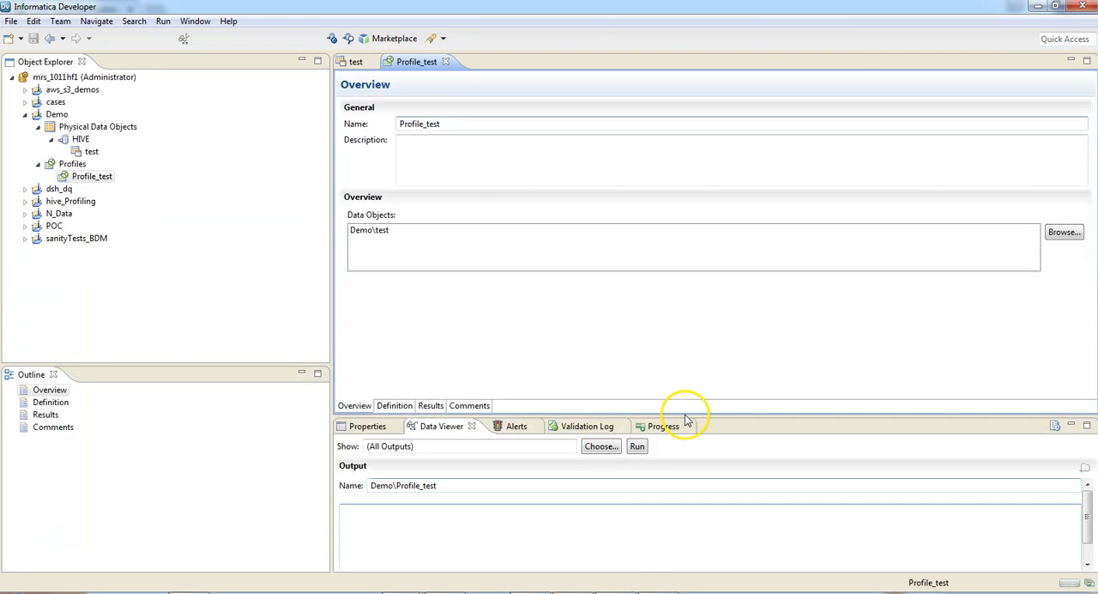
- Back in Informatica Developer, check the profile run's progress and view the column profiling results for col1
{"action": "left_click", "coordinate": [1087, 584]}
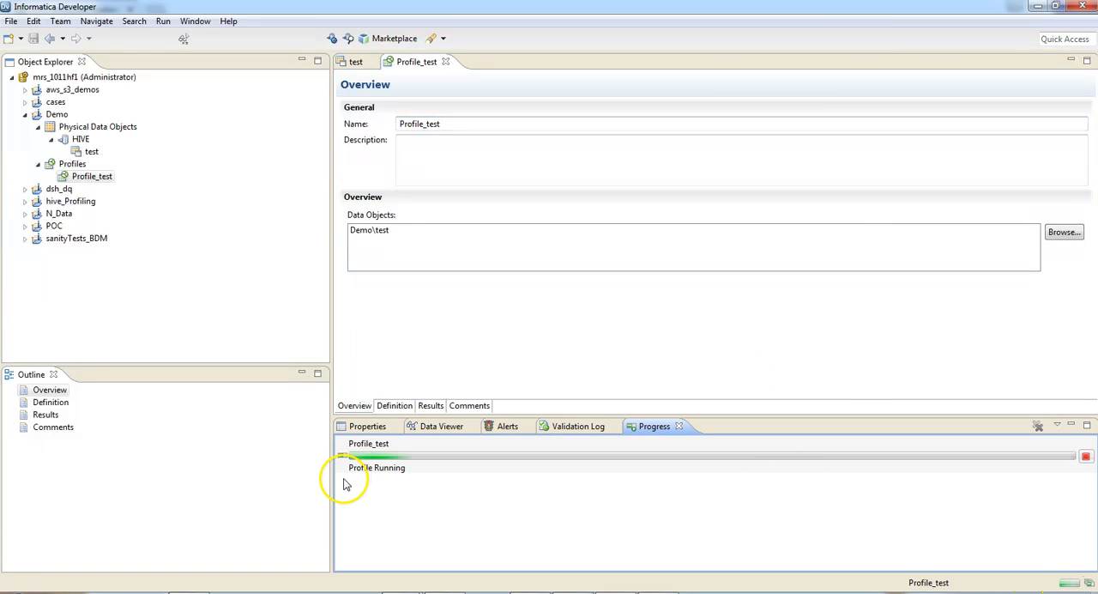
{"action": "left_click", "coordinate": [431, 406]}
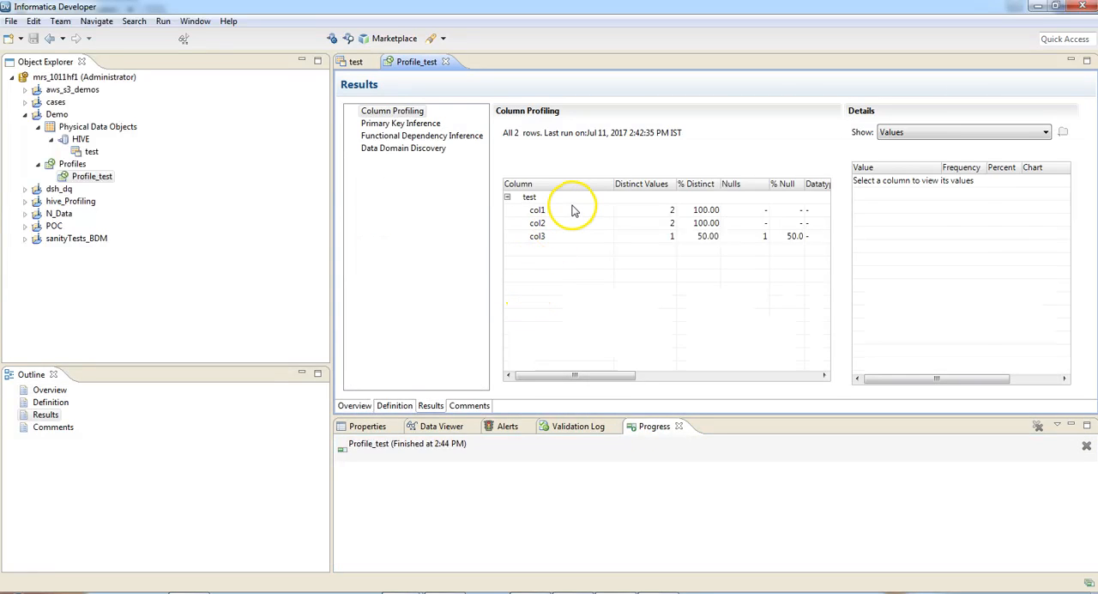
{"action": "left_click", "coordinate": [571, 210]}
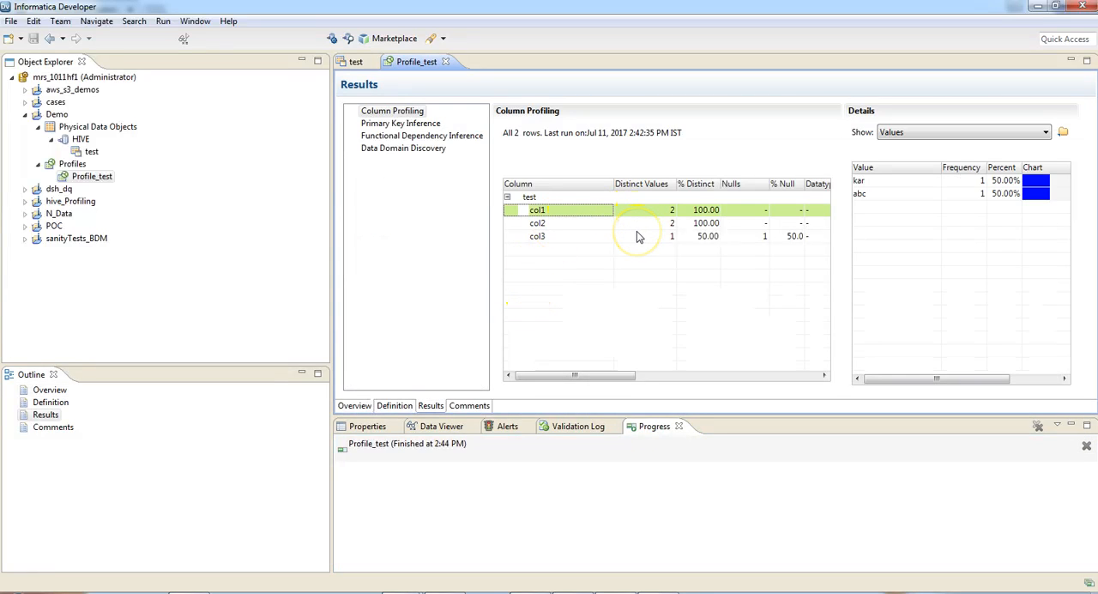
- Review the value frequencies of col2 and col3 in the column profiling results, comparing them with col1
{"action": "left_click", "coordinate": [608, 224]}
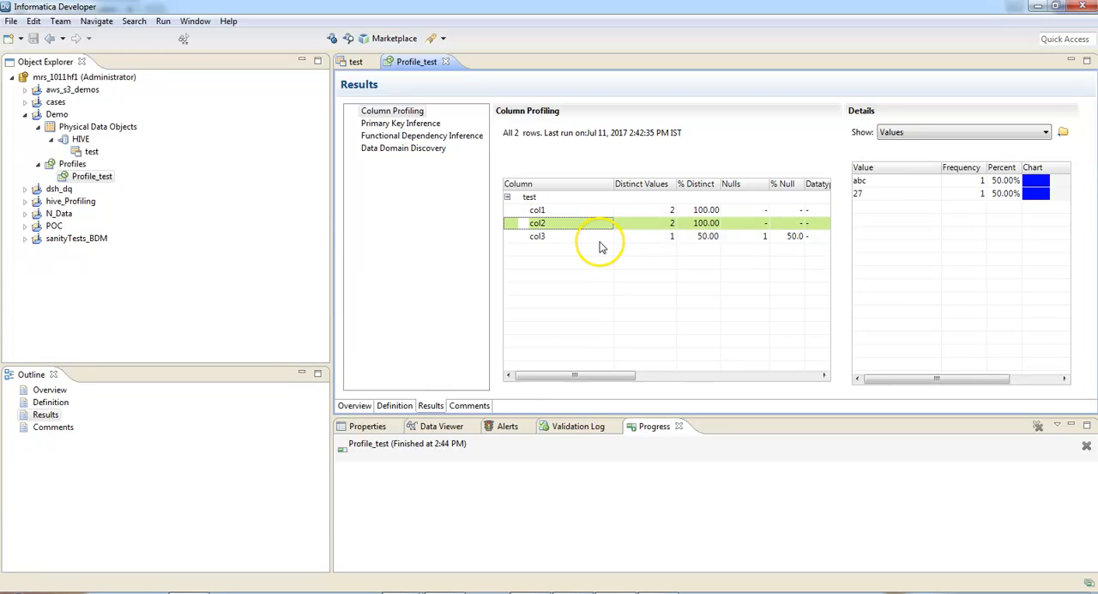
{"action": "left_click", "coordinate": [601, 239]}
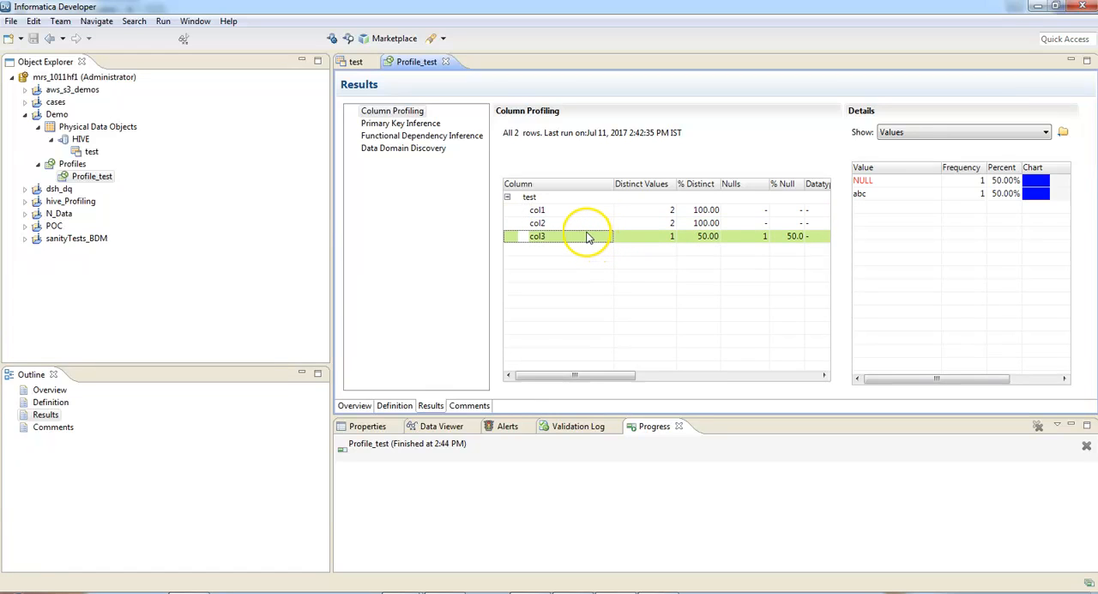
{"action": "left_click", "coordinate": [650, 214]}
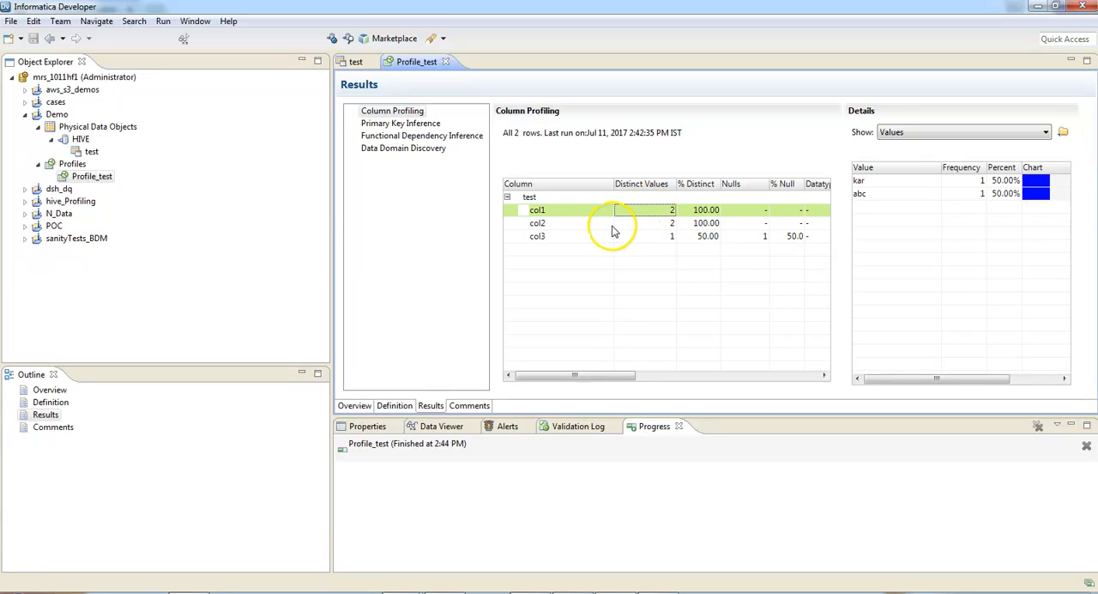
{"action": "left_click", "coordinate": [620, 226]}
{"action": "left_click", "coordinate": [610, 238]}
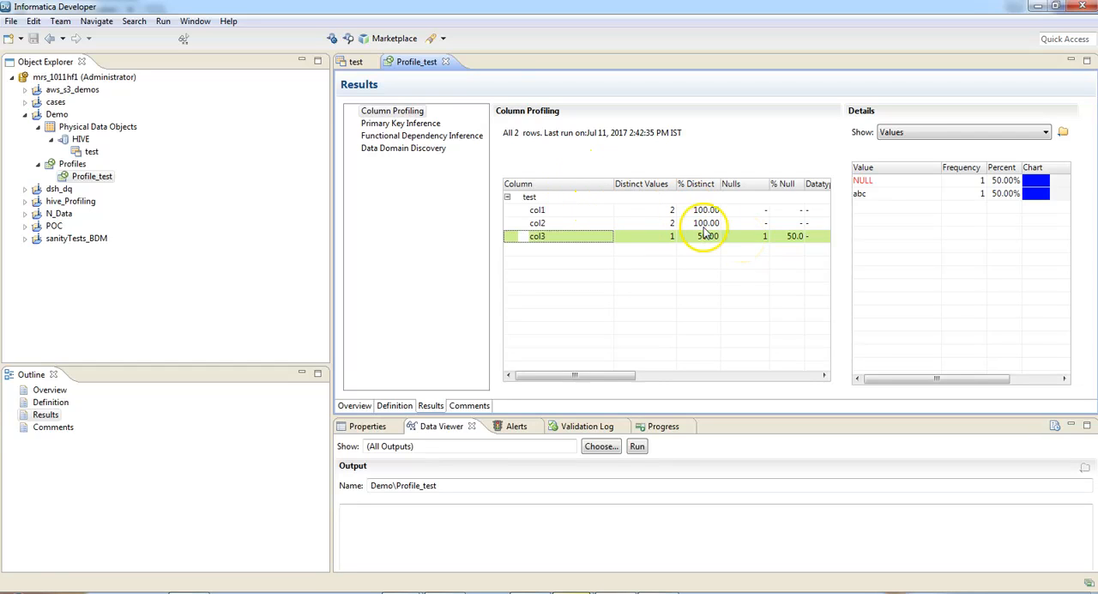
- Compare the source rows of the test data object with the column profiling results of Profile_test
{"action": "left_click", "coordinate": [352, 63]}
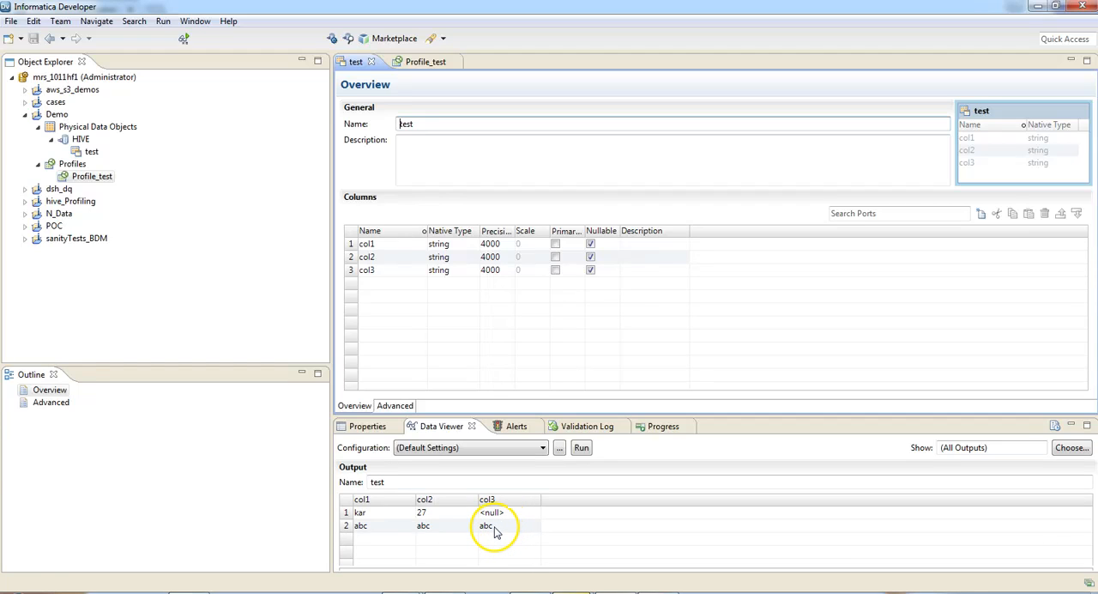
{"action": "left_click", "coordinate": [424, 62]}
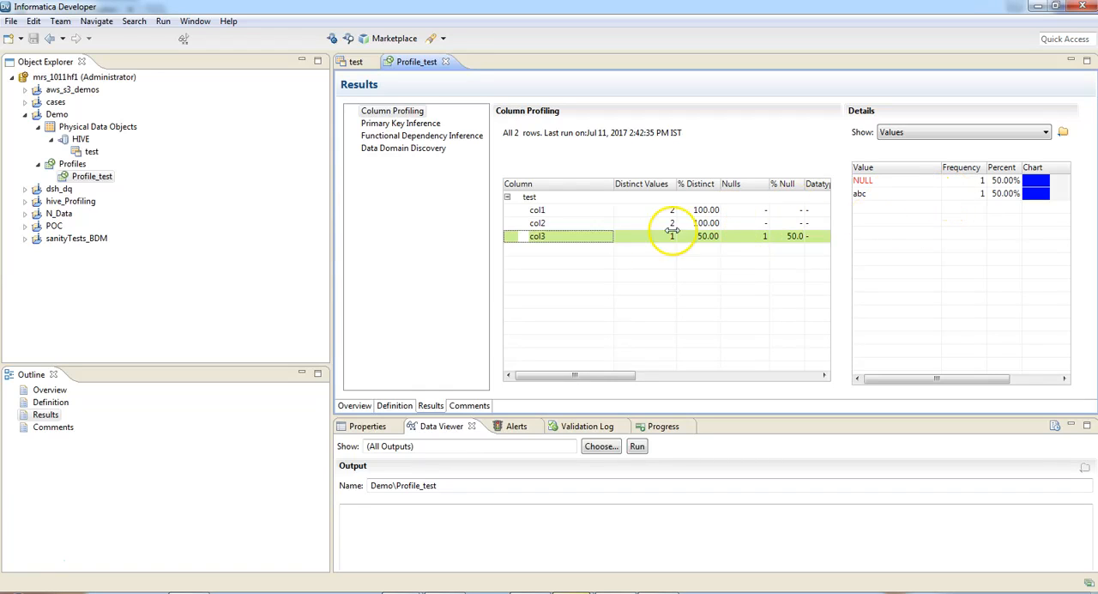
{"action": "left_click", "coordinate": [626, 225]}
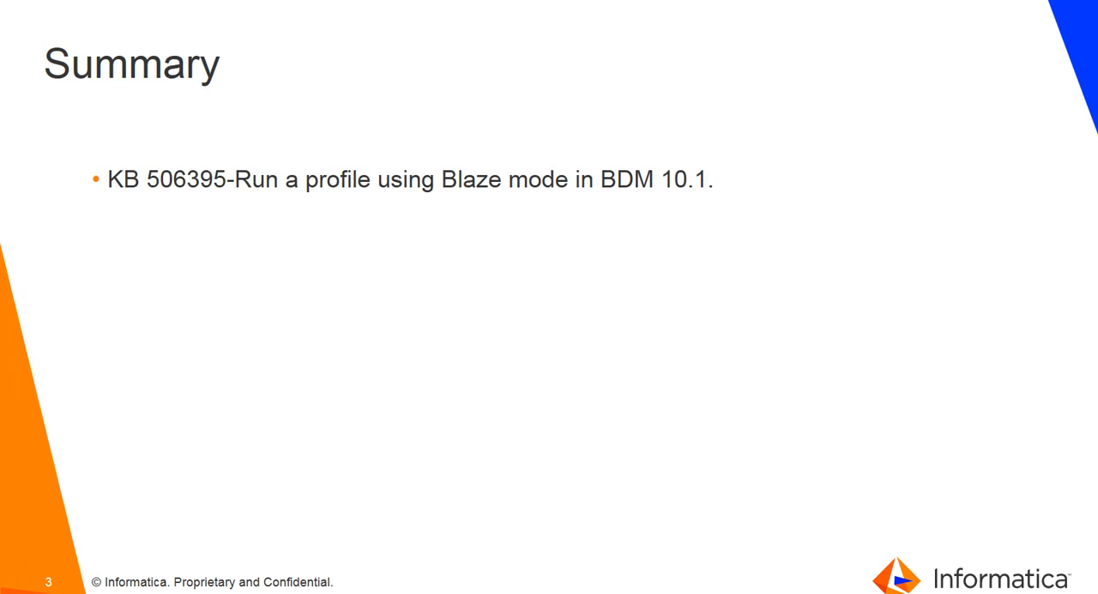
{"action": "key", "text": "Right"}
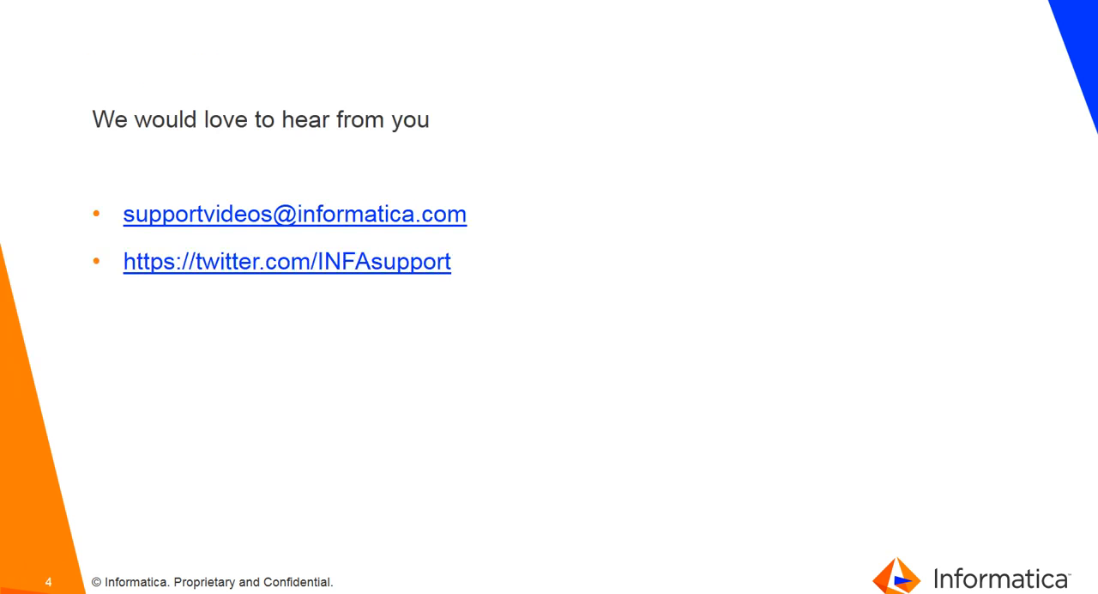